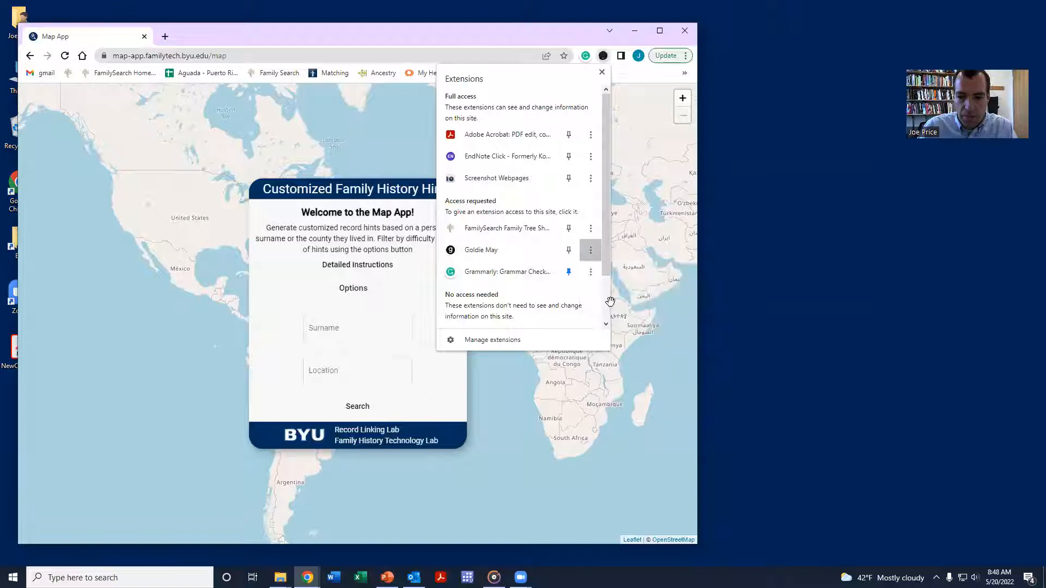
# - Open the goldiemay.com website in a new browser tab
pyautogui.click(513, 137)
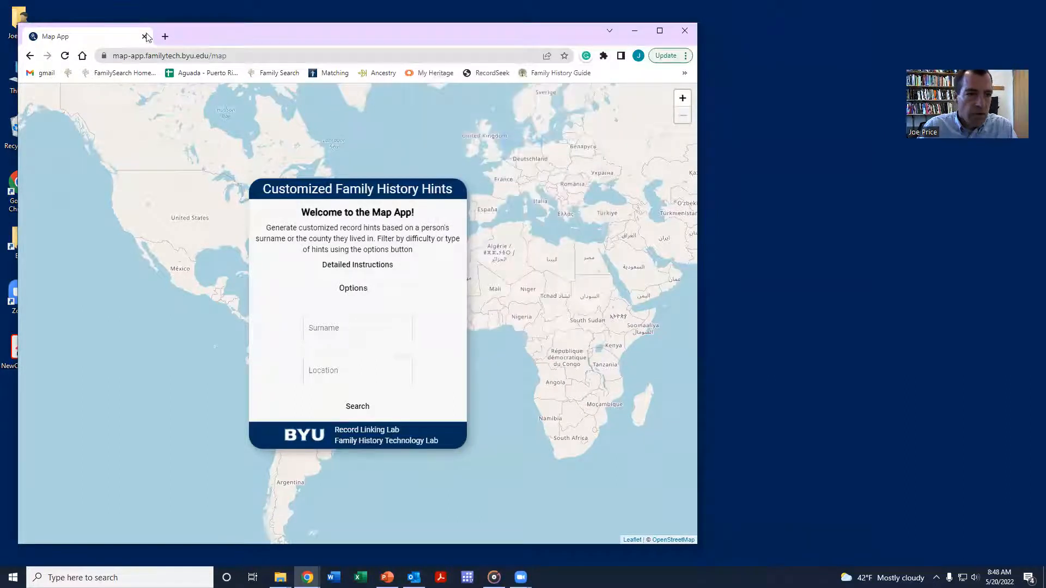
pyautogui.click(165, 36)
pyautogui.write('goldiemay.com')
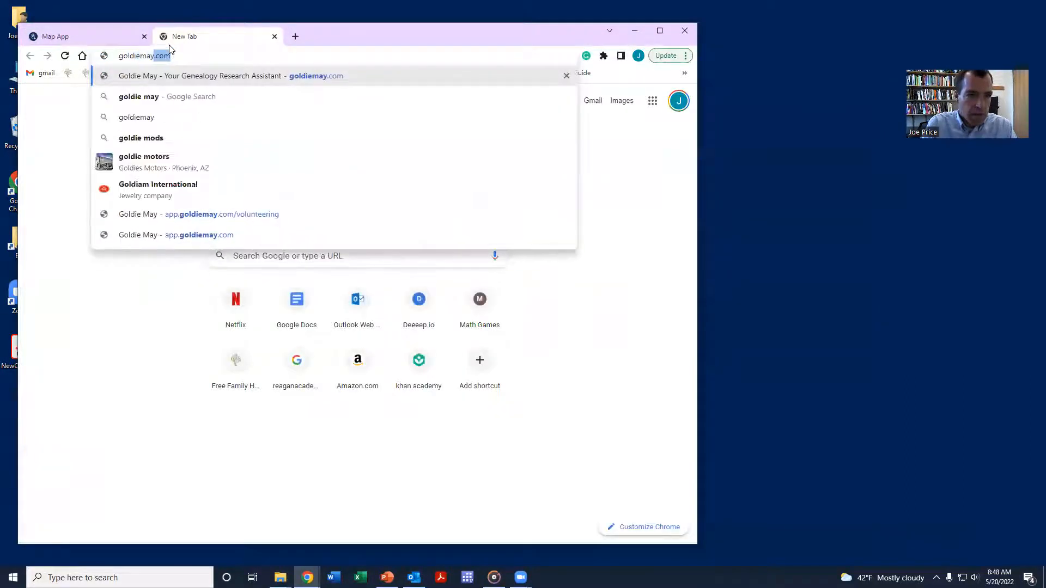
pyautogui.press('Return')
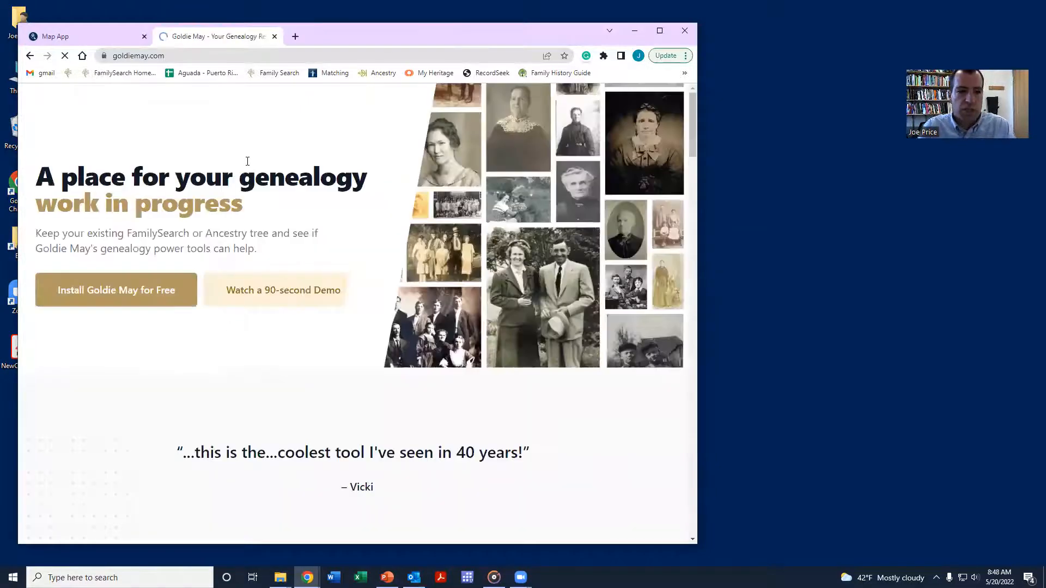
# - Install the free Goldie May extension from the Chrome Web Store and close the store tab
pyautogui.click(106, 288)
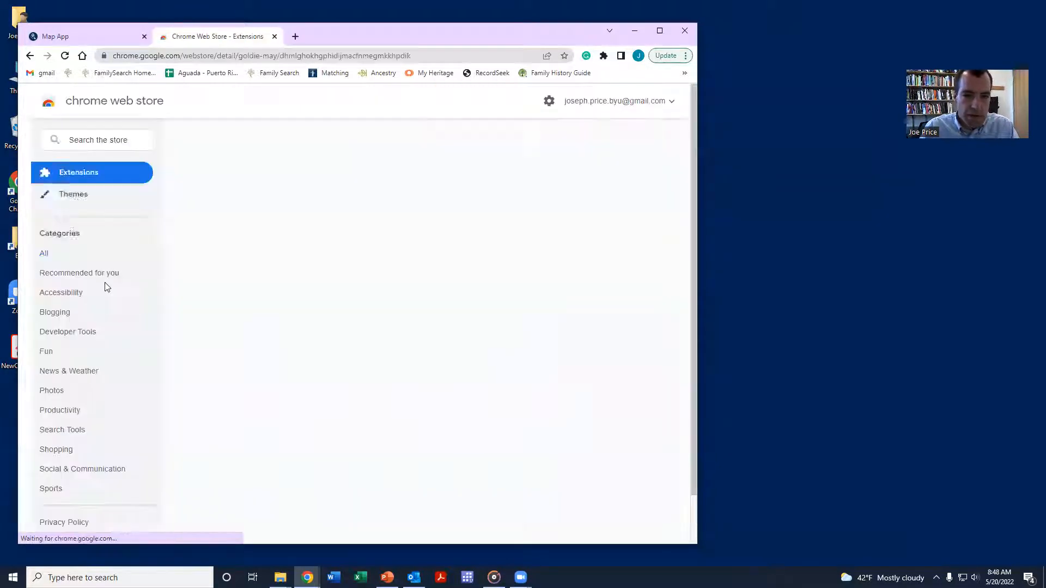
pyautogui.click(581, 178)
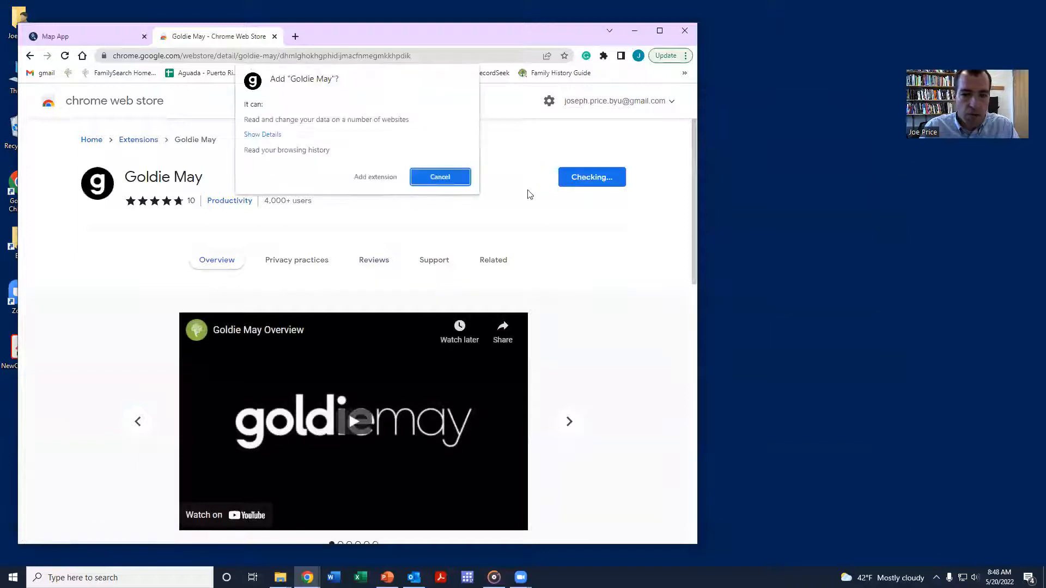
pyautogui.click(376, 176)
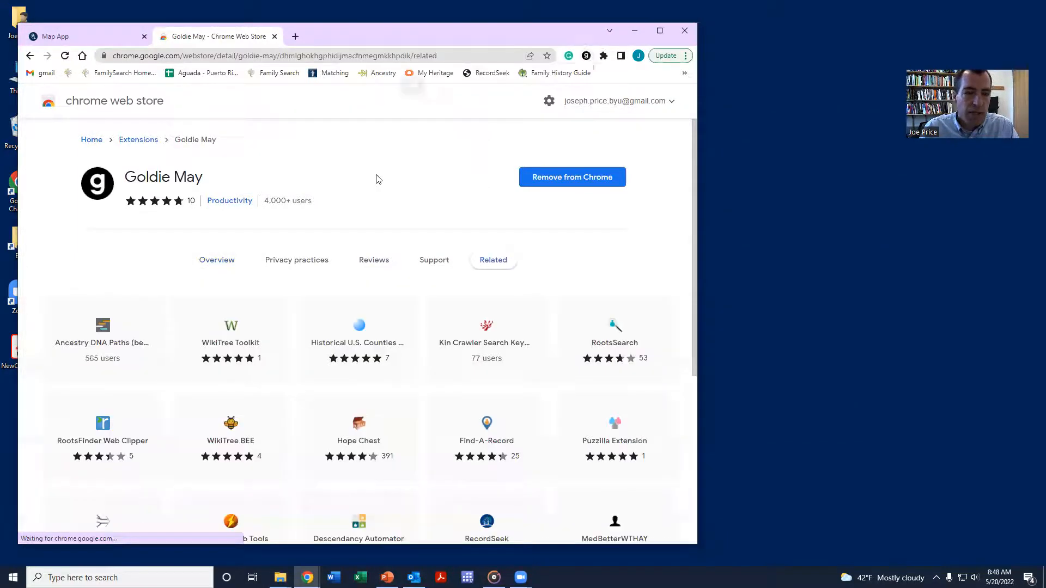
pyautogui.click(498, 157)
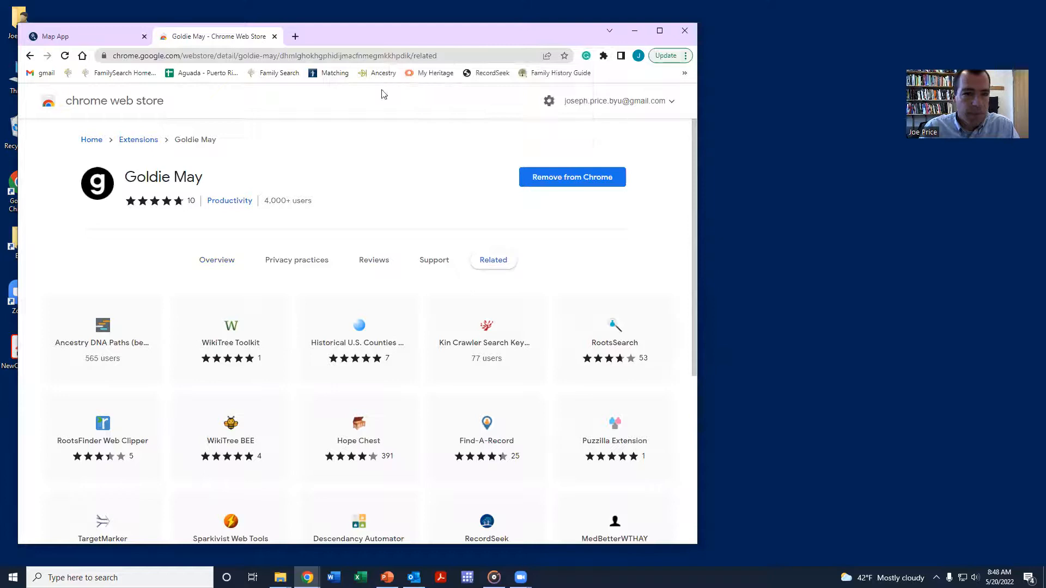
pyautogui.click(274, 36)
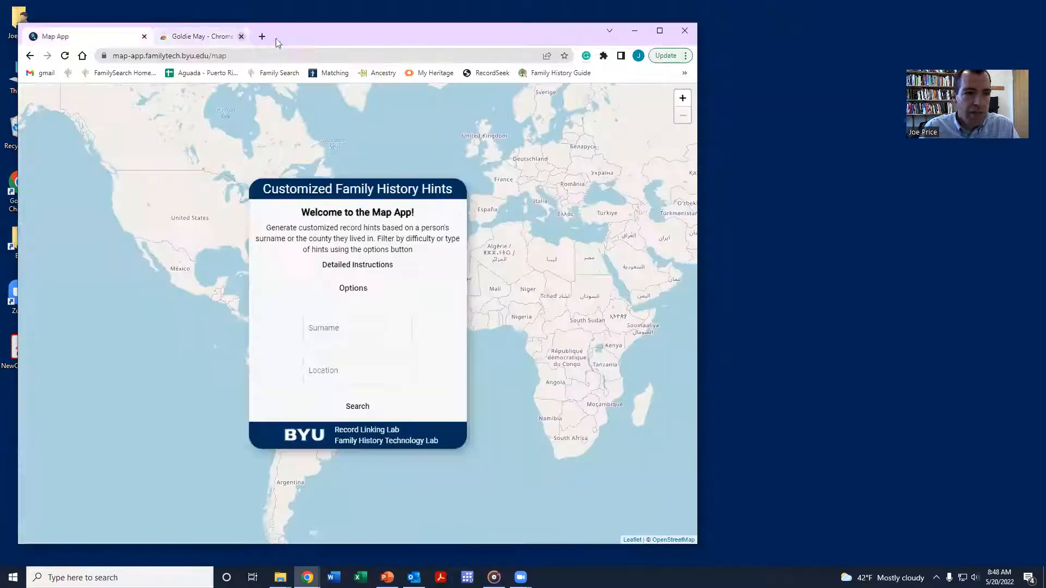
# - Launch the Goldie May extension alongside the Map App page
pyautogui.moveTo(344, 29); pyautogui.dragTo(330, 21)
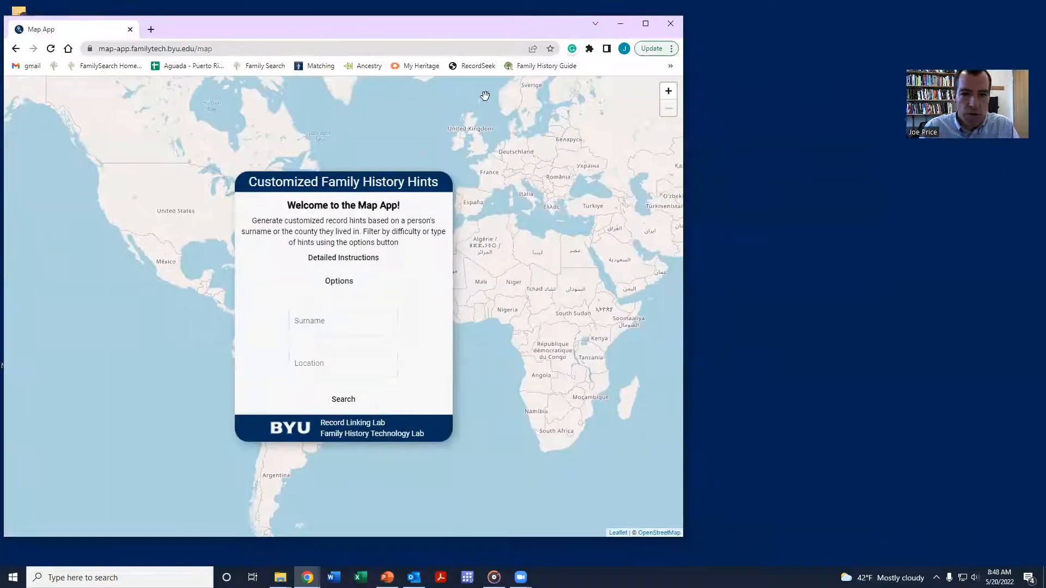
pyautogui.click(589, 48)
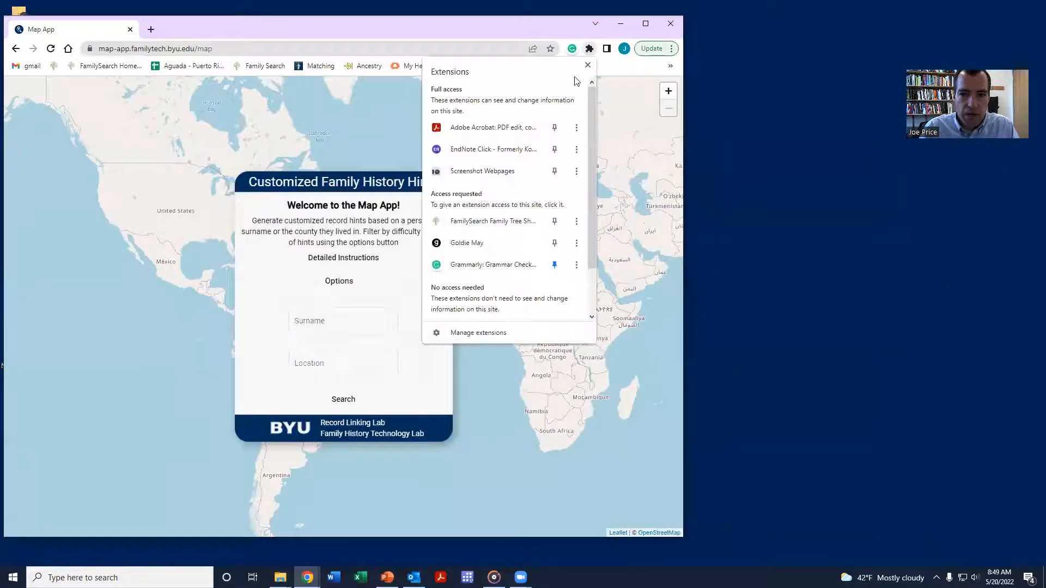
pyautogui.click(468, 241)
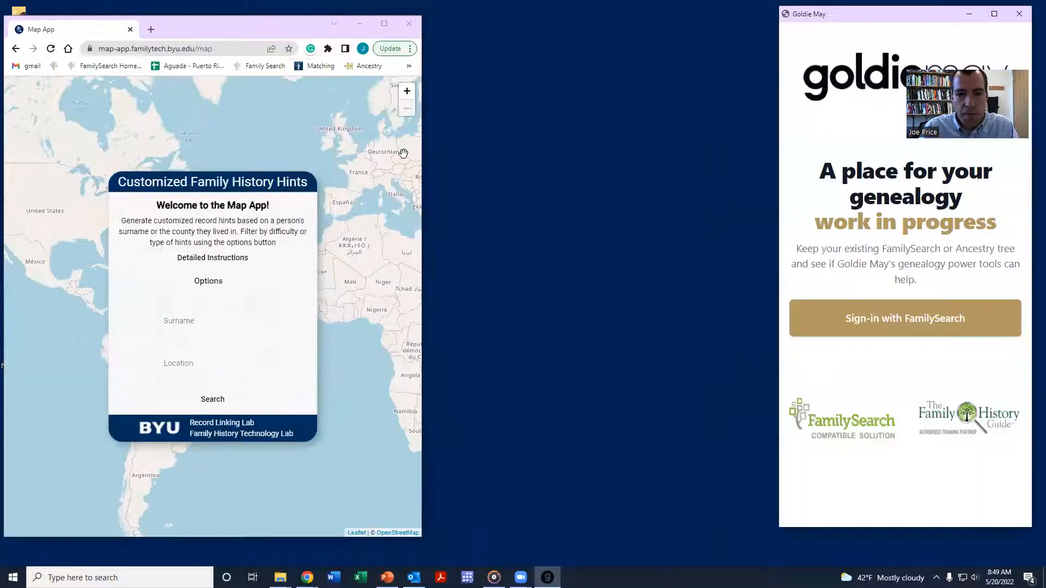
# - Widen the Map App browser window to fill the space up to the Goldie May window
pyautogui.click(423, 157)
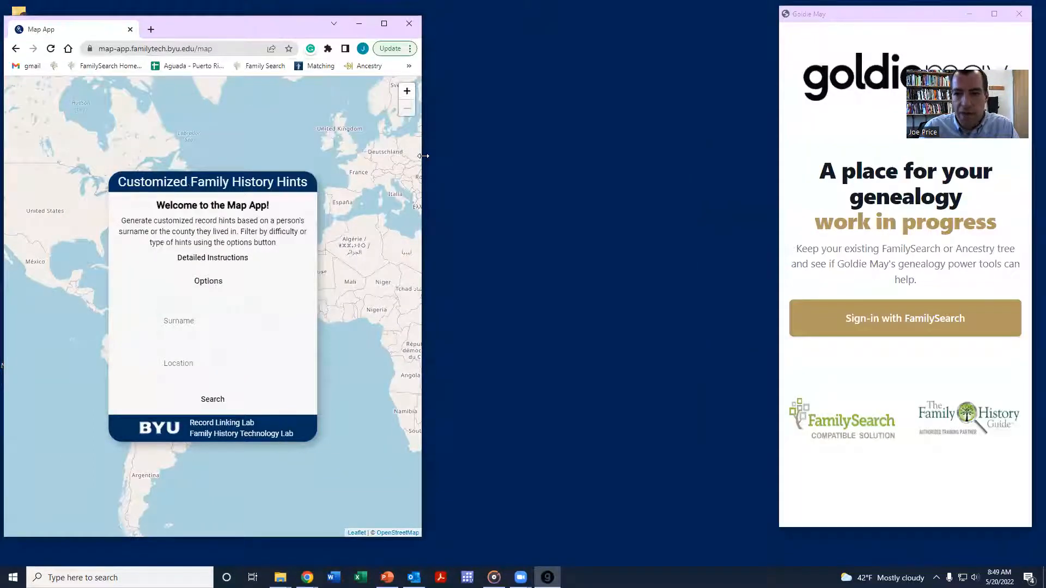
pyautogui.moveTo(423, 157); pyautogui.dragTo(761, 156)
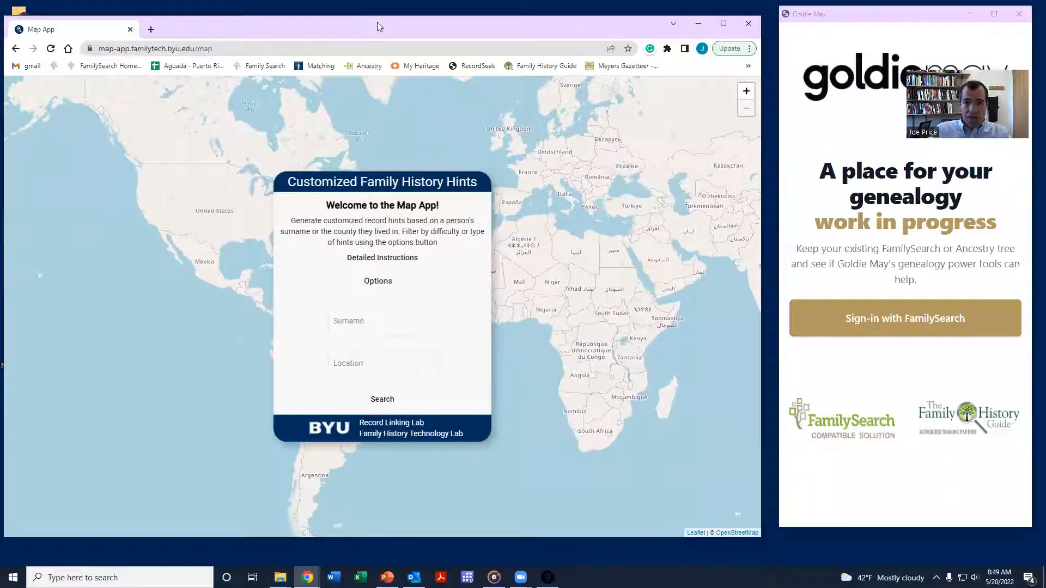
pyautogui.moveTo(377, 22); pyautogui.dragTo(378, 16)
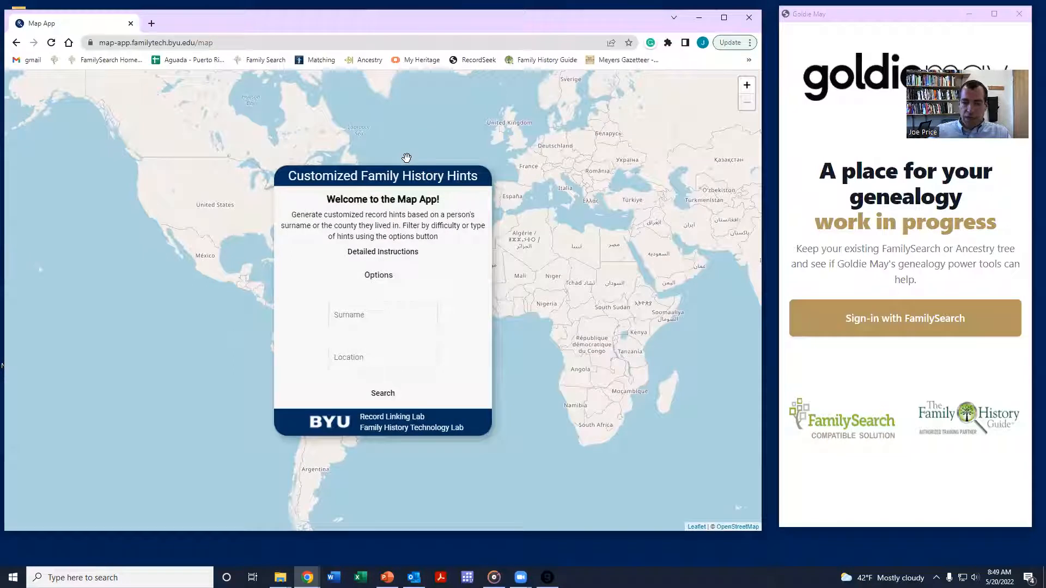
# - Search for family history hints in the location Pulaski, Georgia, leaving the surname blank
pyautogui.click(368, 360)
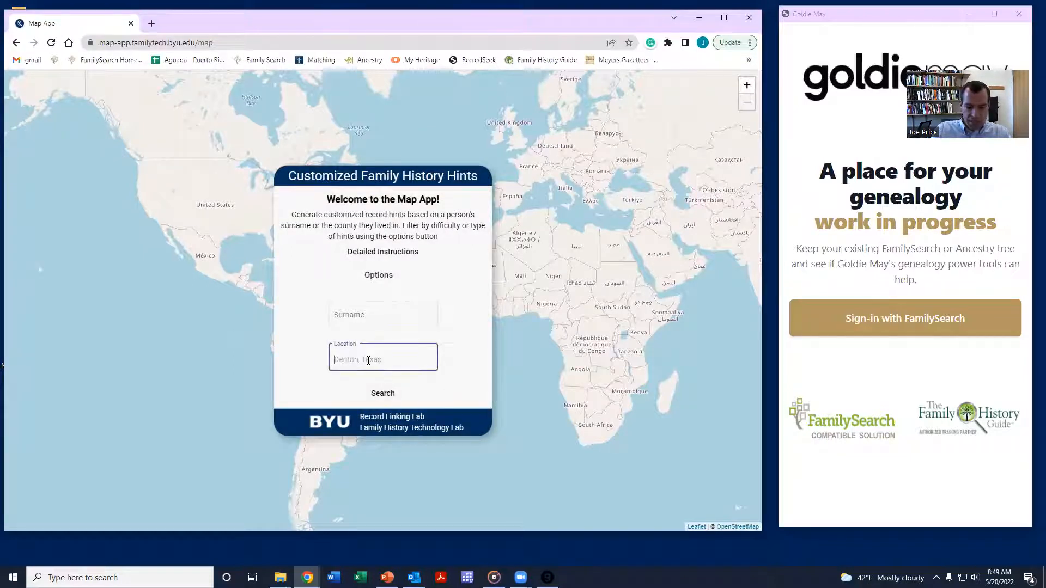
pyautogui.write('ge')
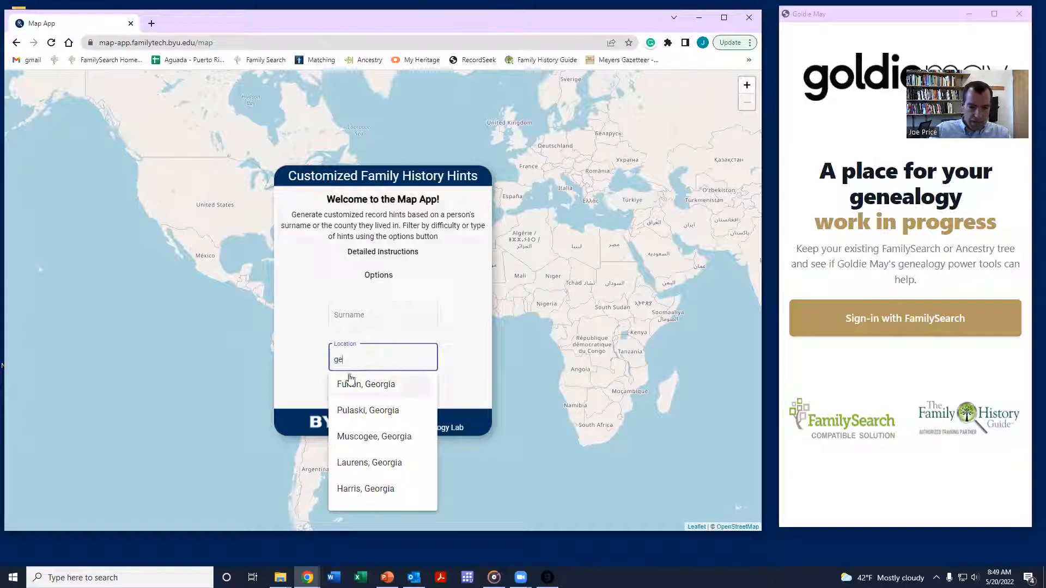
pyautogui.click(353, 413)
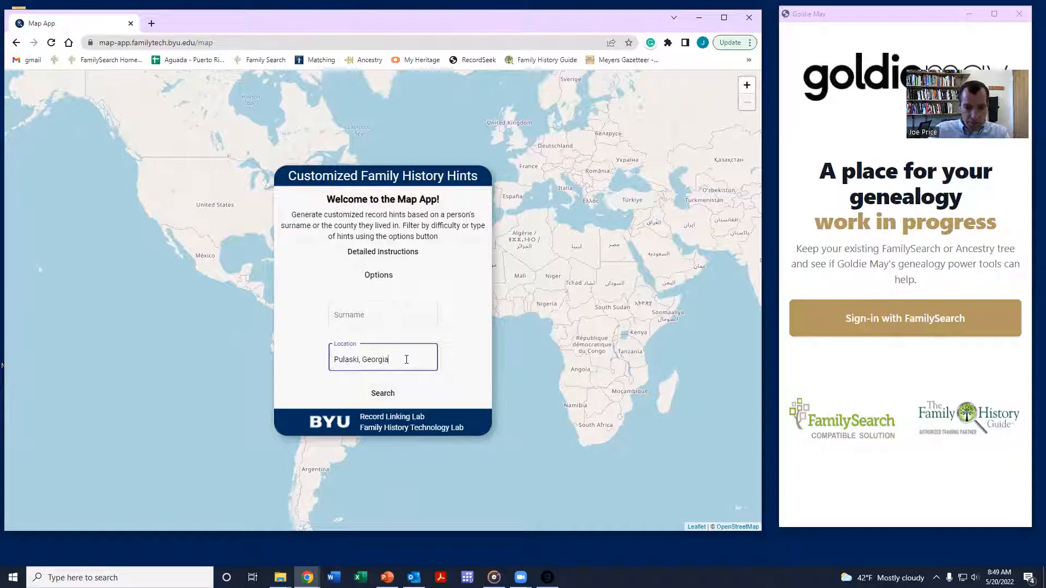
pyautogui.click(389, 394)
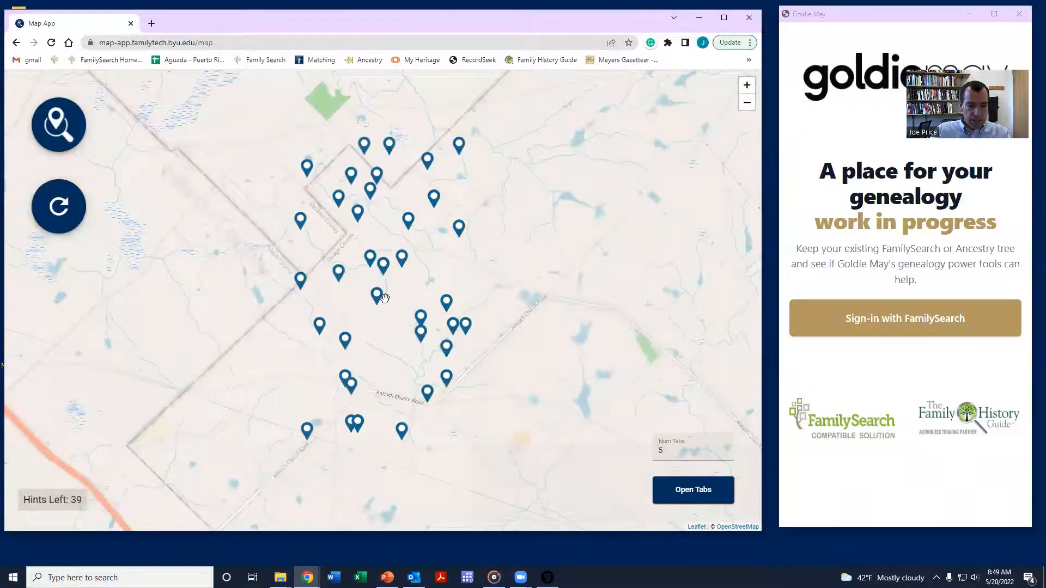
# - Open the 1910 census hint from a pin on the map's eastern side and compare its parents and siblings with the Family Tree
pyautogui.click(458, 226)
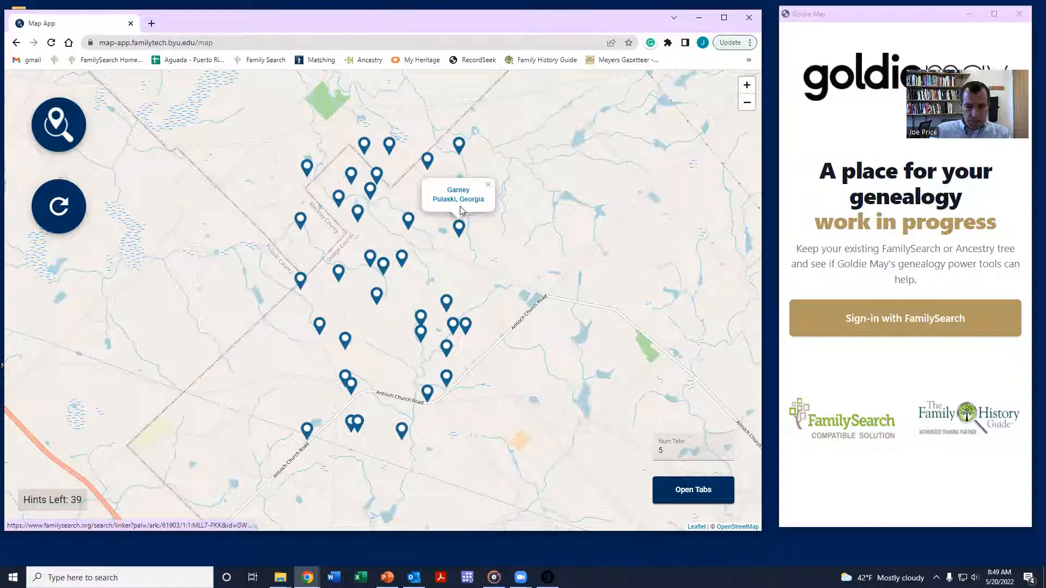
pyautogui.click(461, 208)
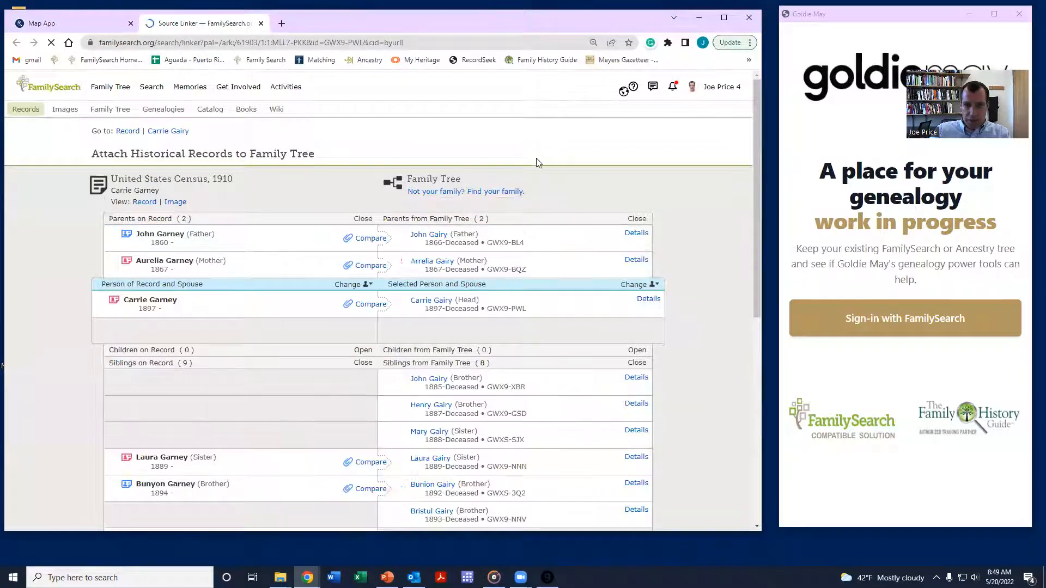
pyautogui.scroll(-1, 466, 136)
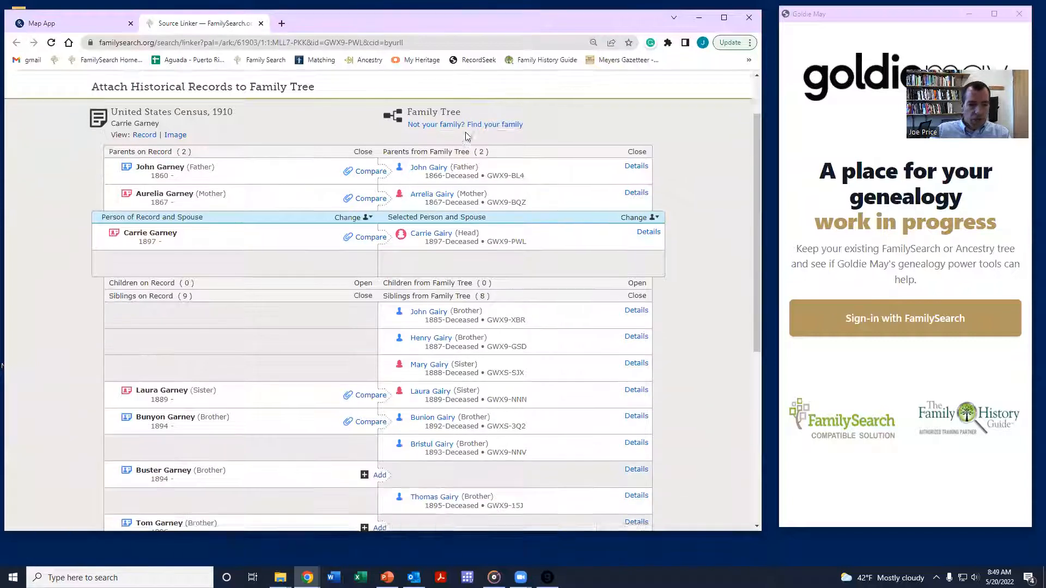
pyautogui.scroll(-3, 465, 136)
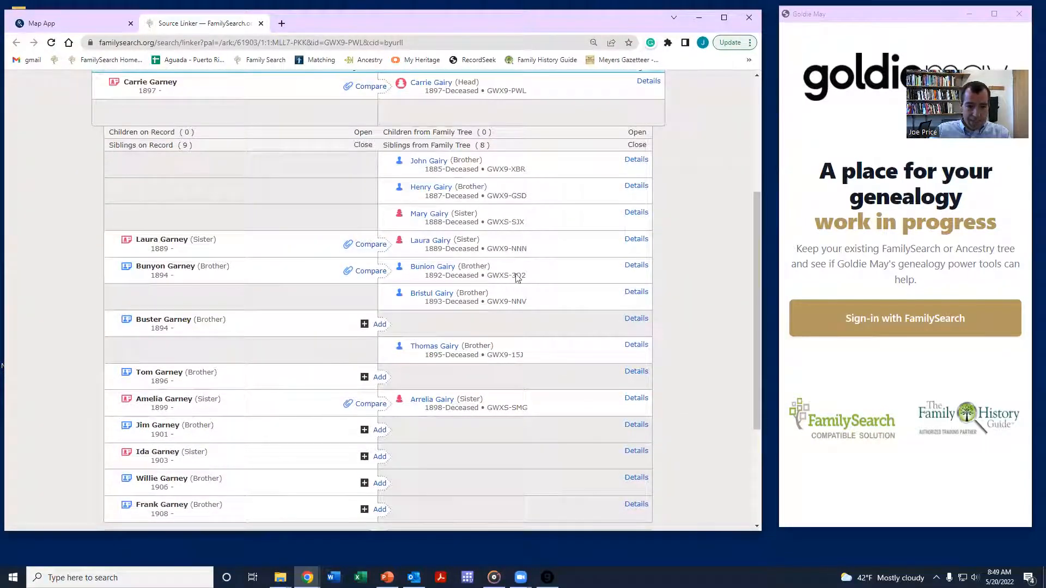
pyautogui.scroll(3, 552, 355)
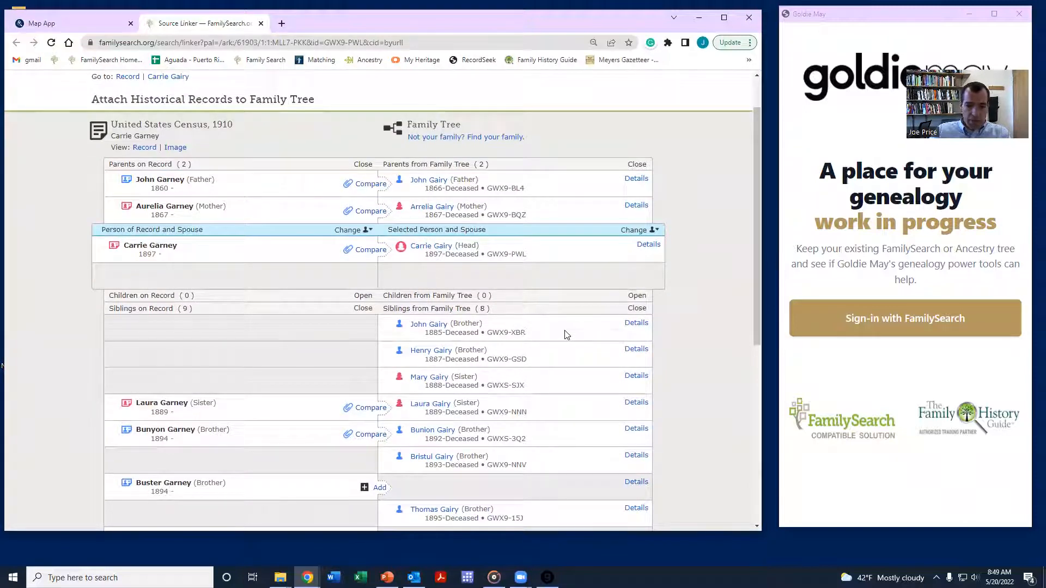
pyautogui.scroll(-1, 566, 335)
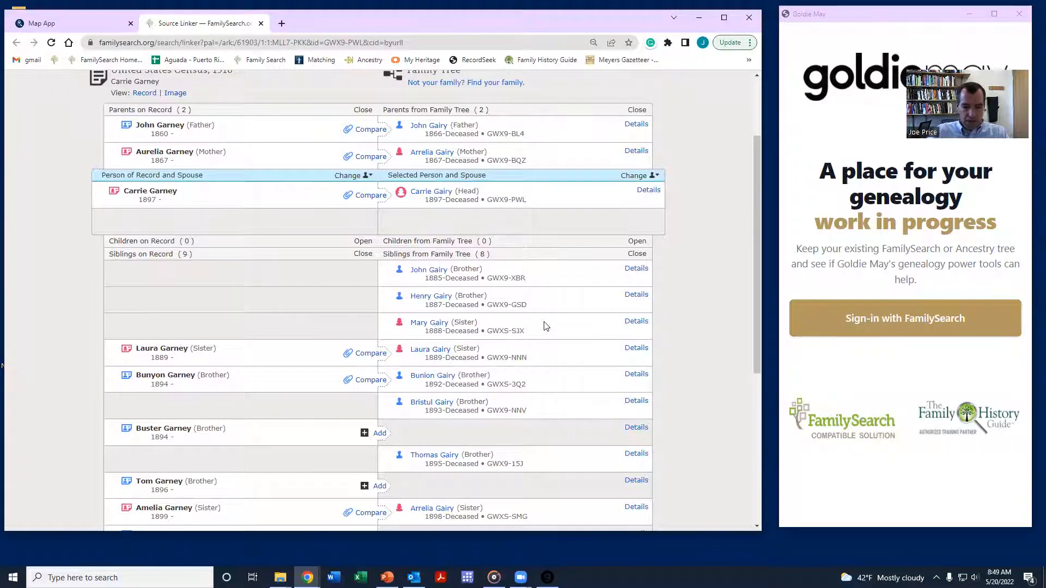
# - Align the two unmatched older brothers on the census record with their corresponding brothers in the Family Tree
pyautogui.scroll(-2, 518, 311)
pyautogui.moveTo(139, 383); pyautogui.dragTo(109, 293)
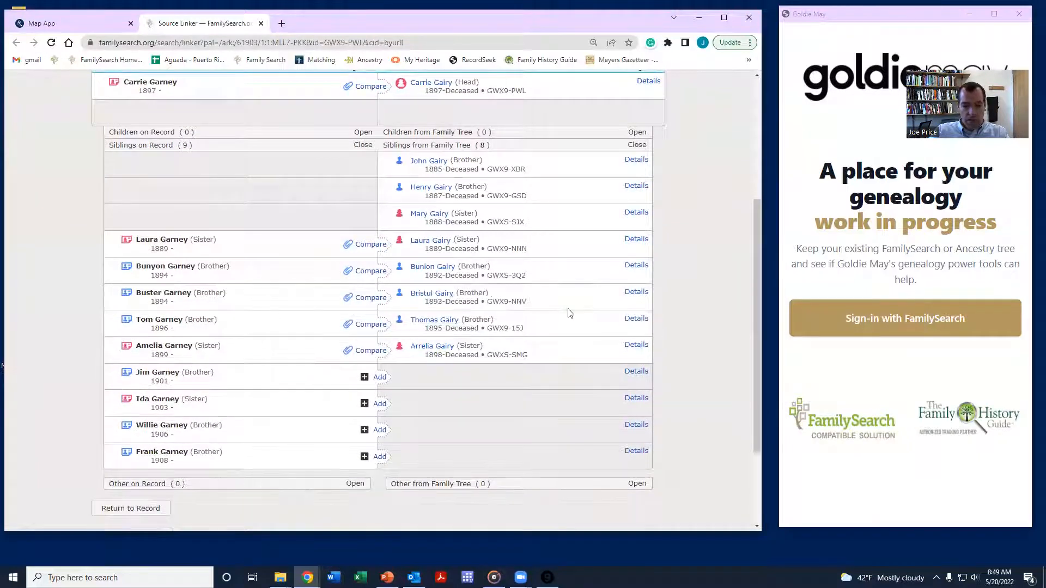
pyautogui.scroll(2, 584, 354)
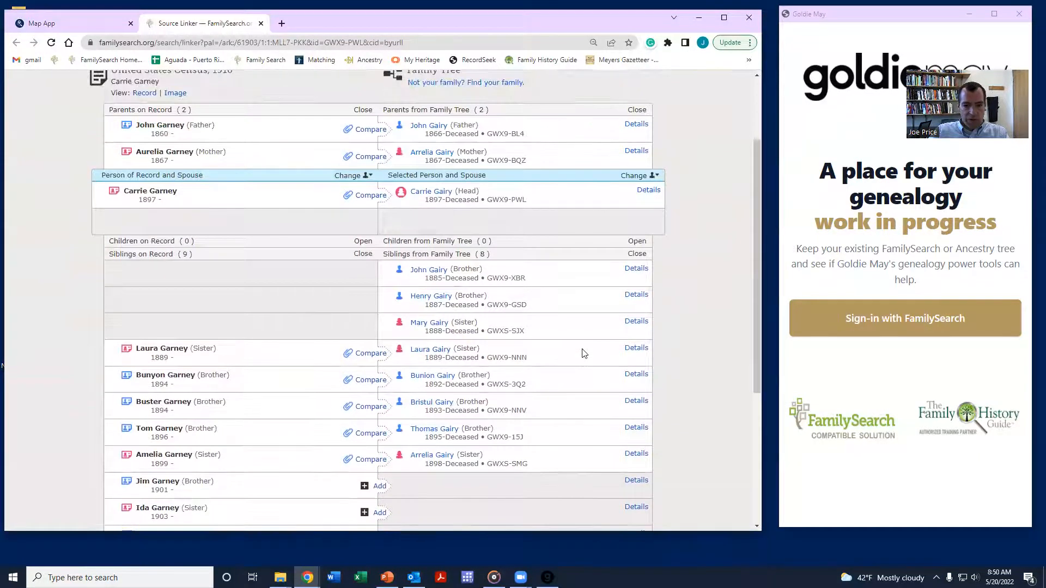
pyautogui.scroll(1, 584, 353)
# - Sign in to Goldie May with FamilySearch and open its Volunteering tool
pyautogui.click(877, 327)
pyautogui.click(877, 327)
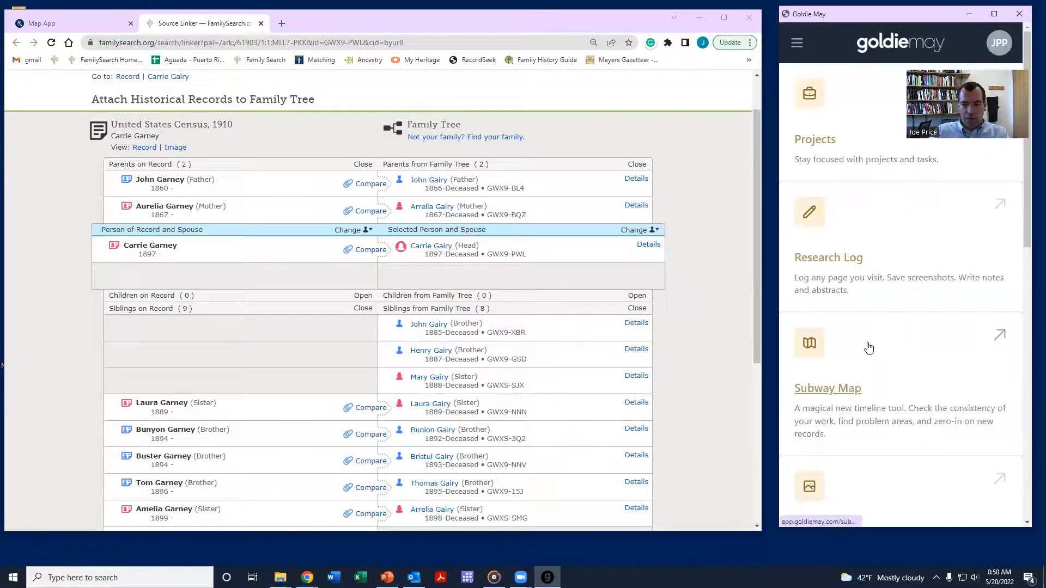
pyautogui.click(797, 53)
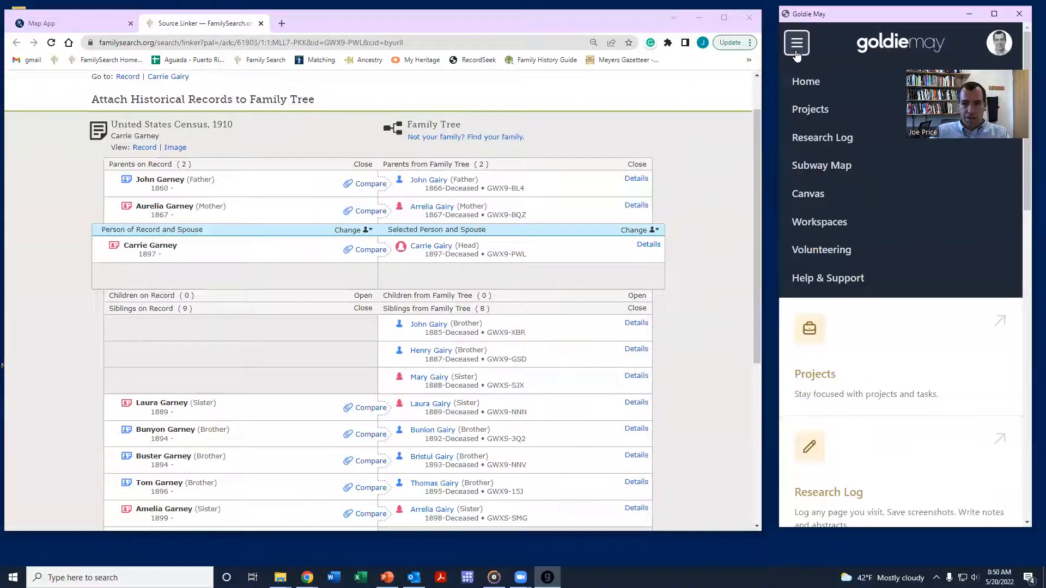
pyautogui.click(828, 251)
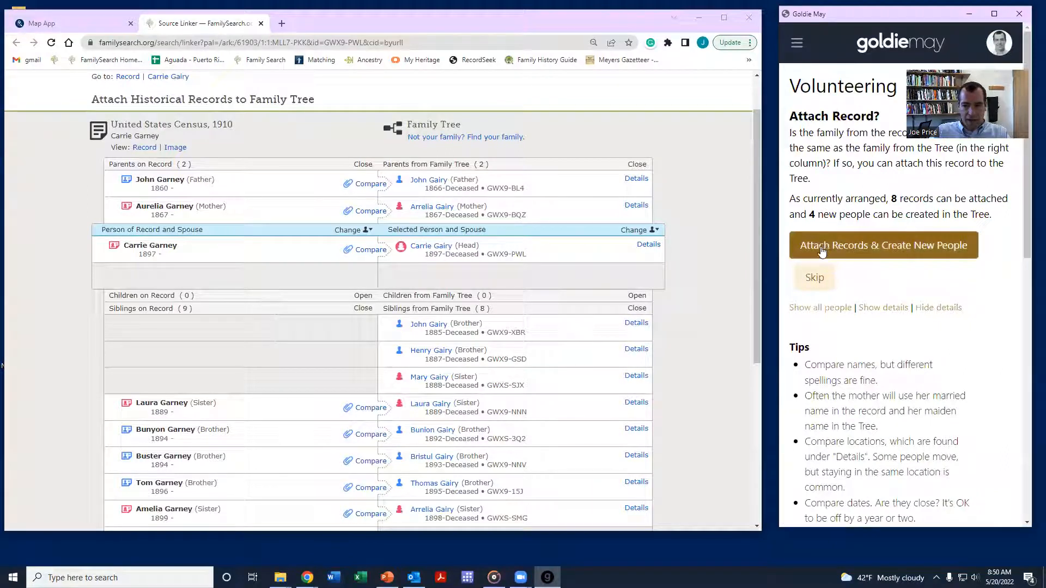
# - Attach the census records to the family and create new people for the unmatched siblings, following the progress down the sibling list
pyautogui.click(834, 252)
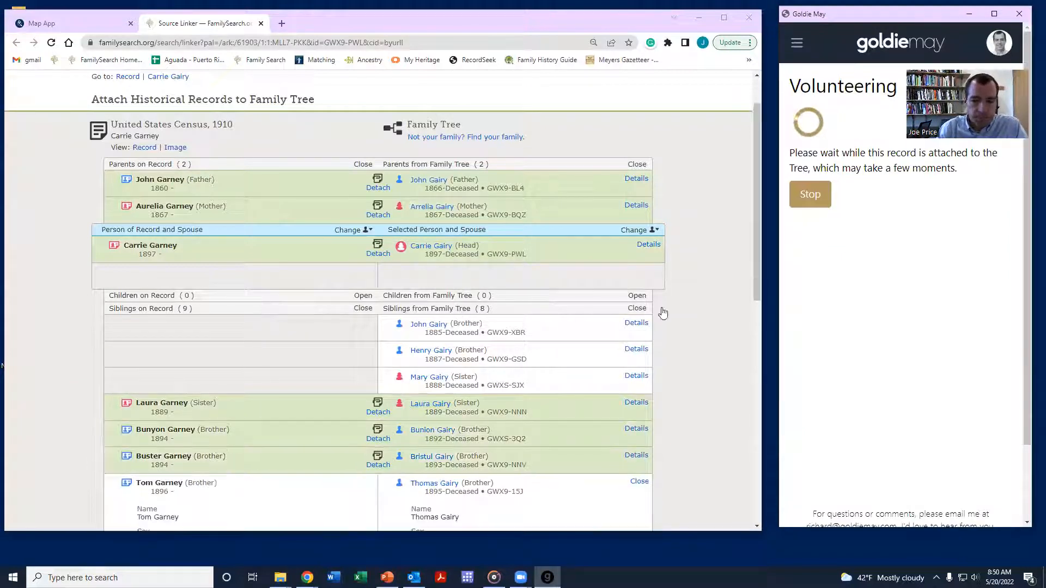
pyautogui.scroll(-1, 670, 313)
pyautogui.scroll(-2, 667, 312)
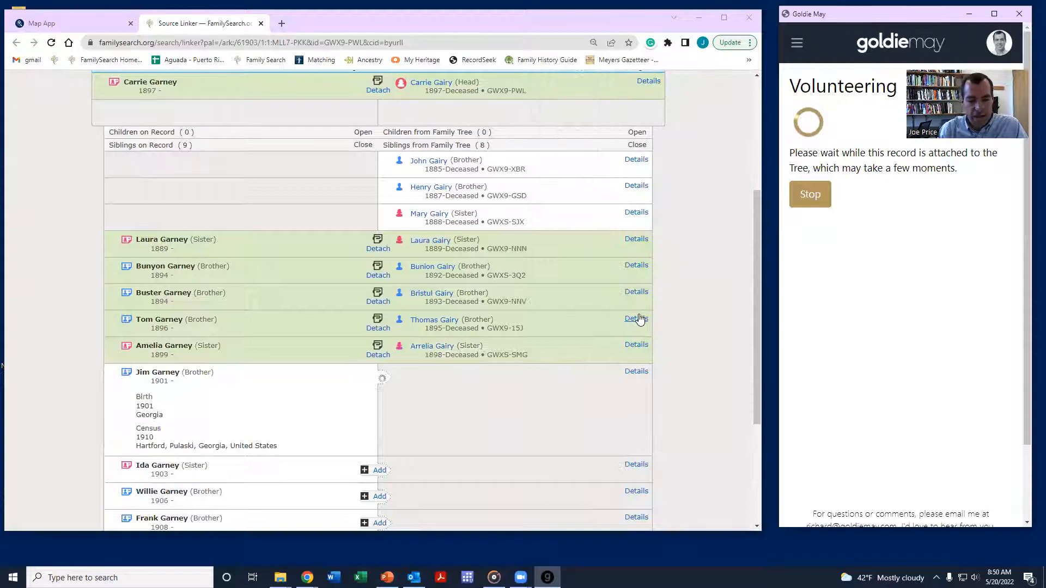
pyautogui.scroll(-2, 661, 300)
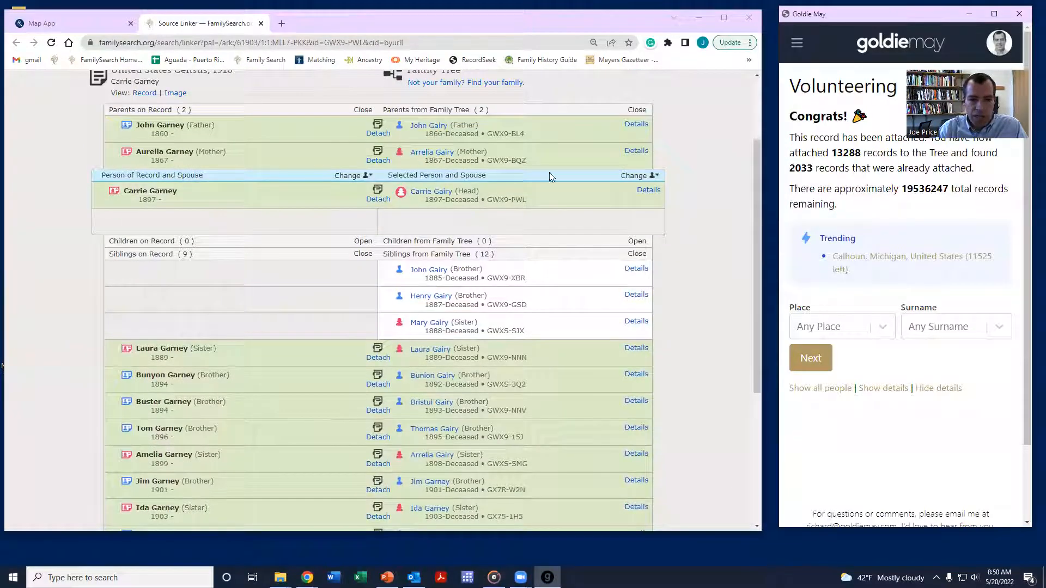
# - Switch the Family Tree focus person to the father to check the attachments from his side, and close the Source Linker tab
pyautogui.click(634, 177)
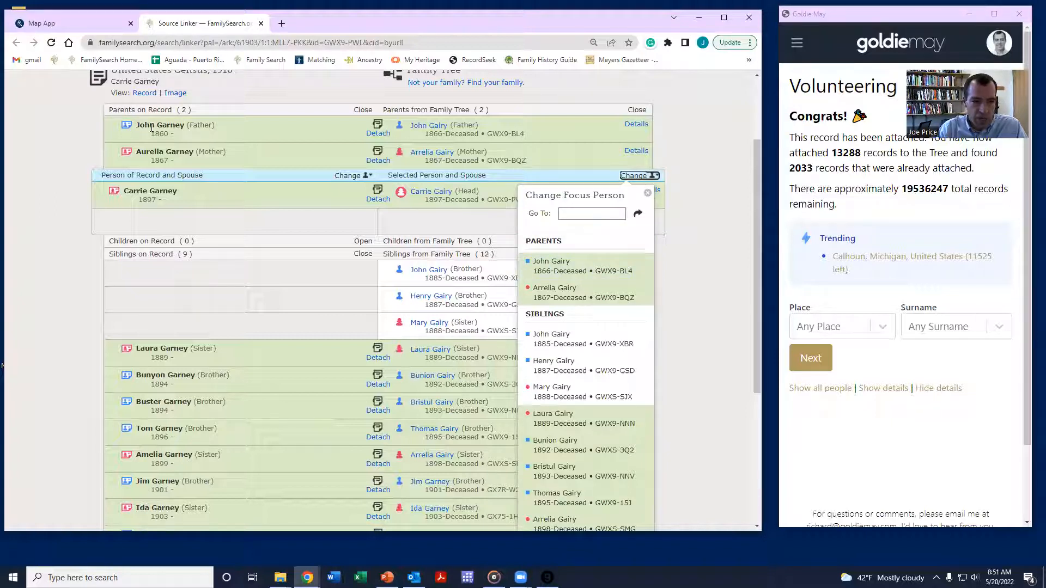
pyautogui.click(582, 267)
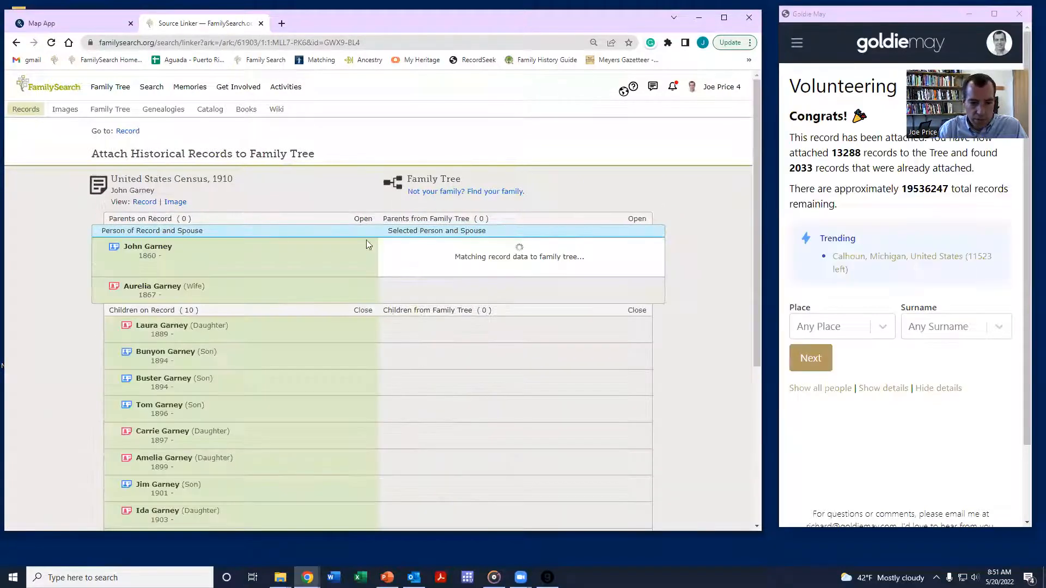
pyautogui.click(261, 24)
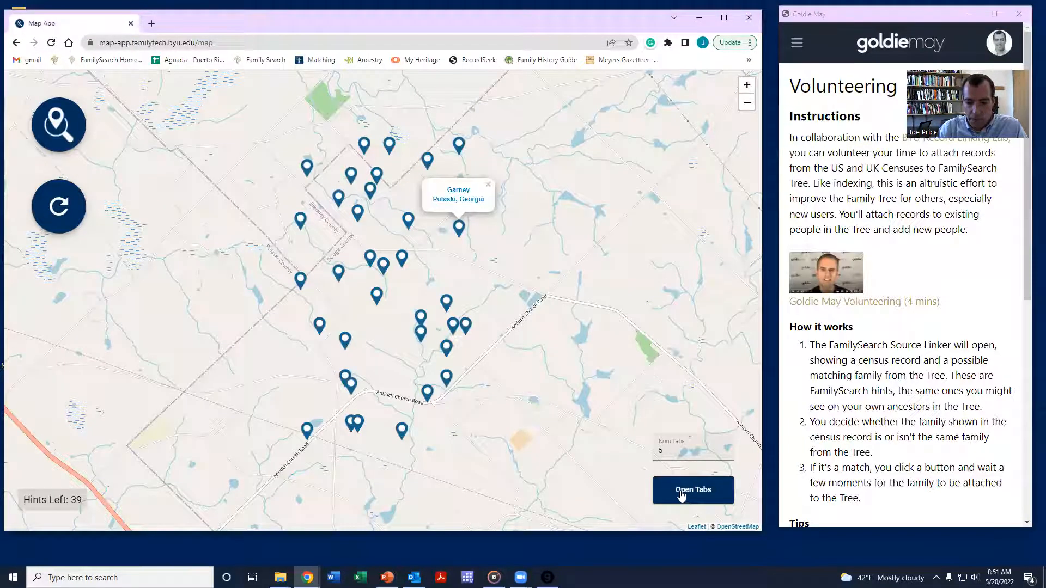
# - Set the number of tabs to 2, open the record hints from the map, and bring up the second hint in Source Linker
pyautogui.doubleClick(673, 450)
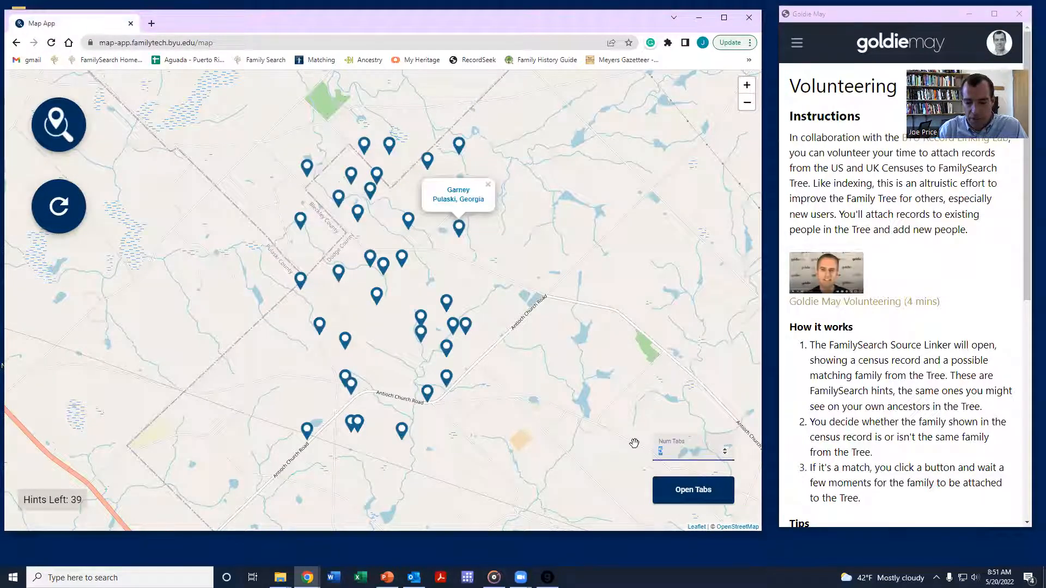
pyautogui.click(689, 501)
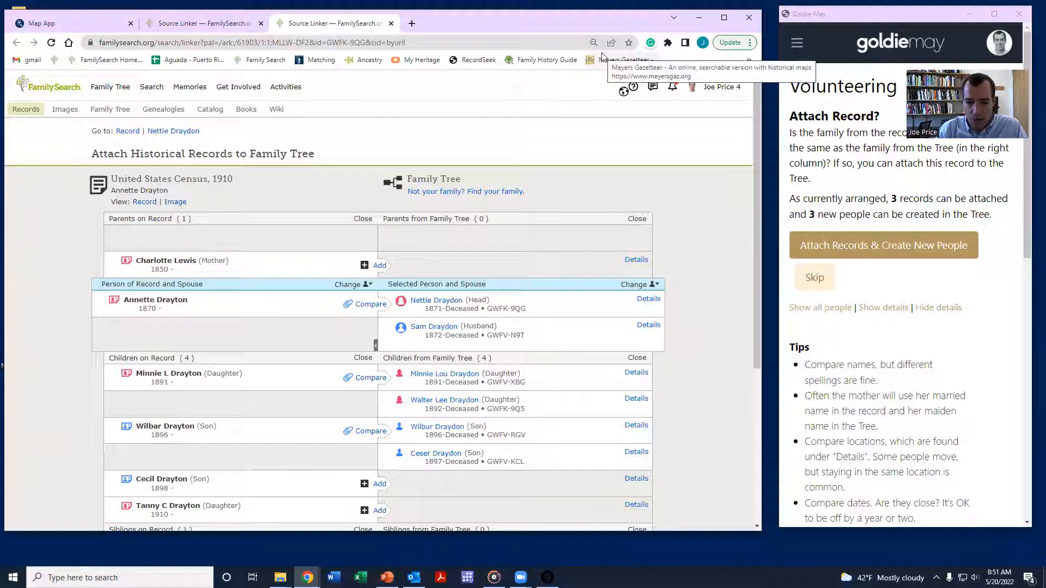
pyautogui.click(60, 23)
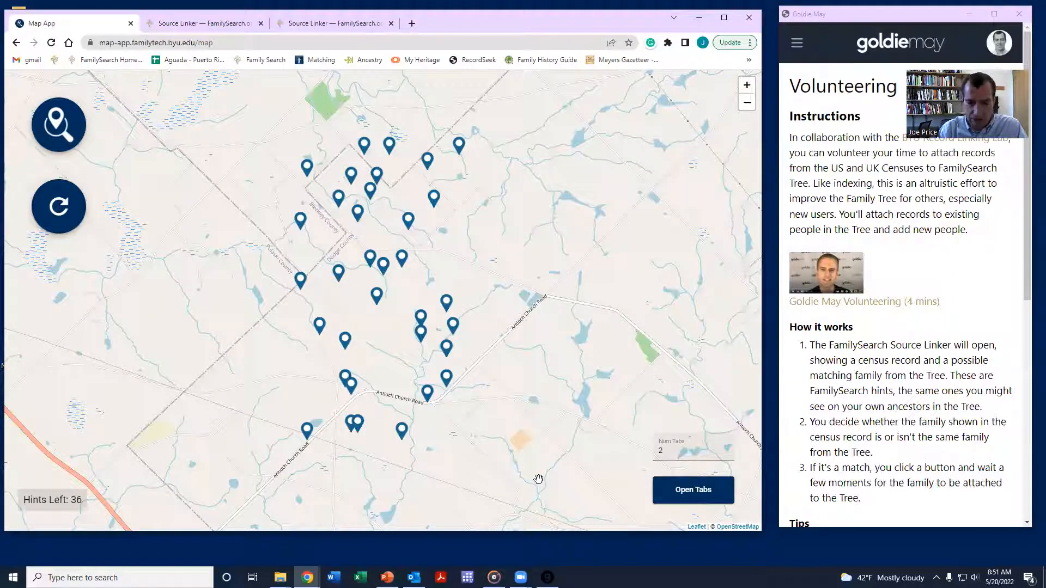
pyautogui.click(323, 23)
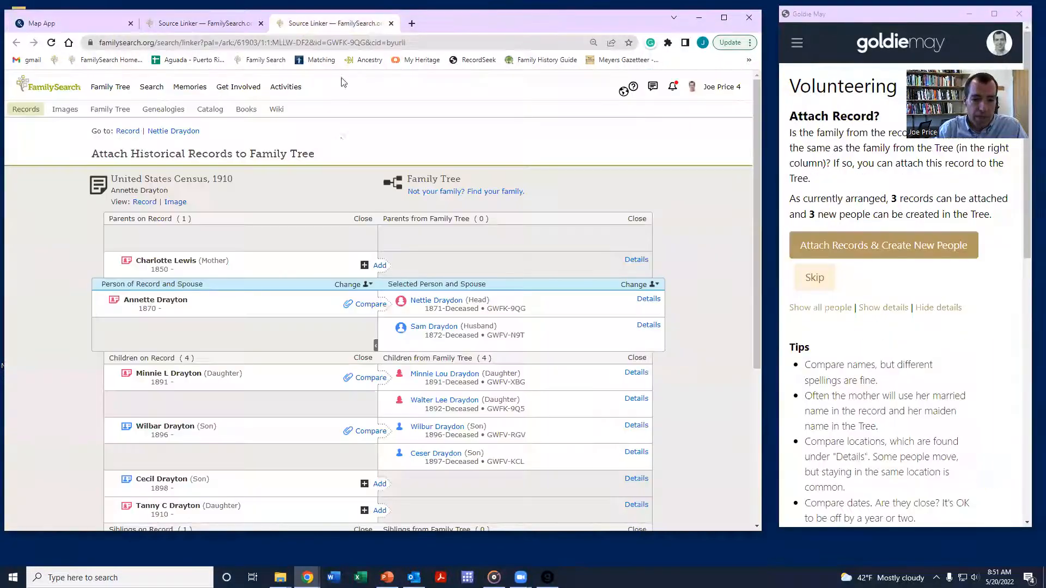
# - Align the census son born 1898 with the 1897 Family Tree son, and expand the focus person's, eldest daughter's and 1896 son's details for comparison
pyautogui.scroll(-2, 371, 197)
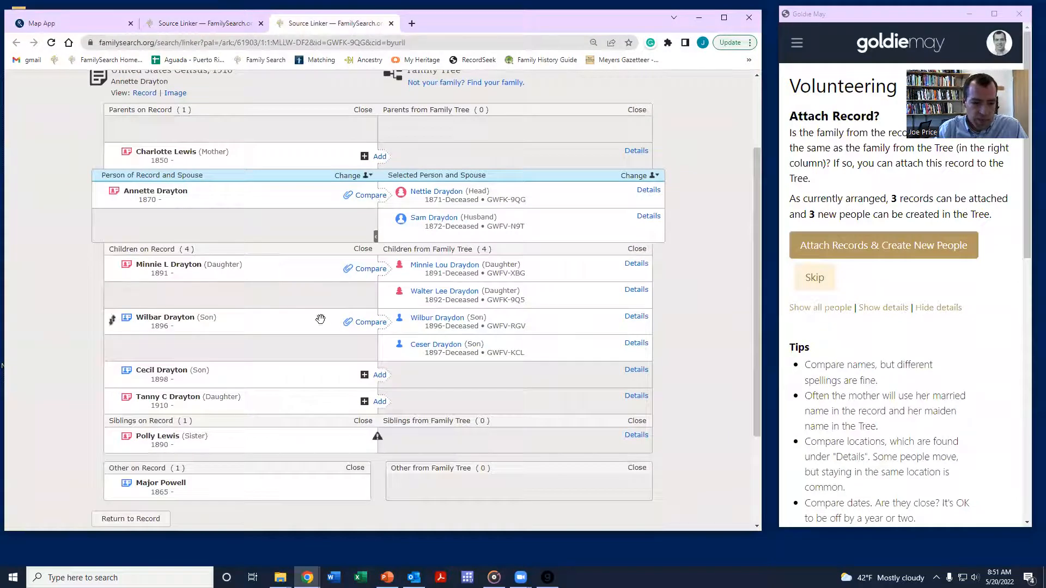
pyautogui.moveTo(114, 375); pyautogui.dragTo(288, 343)
pyautogui.click(648, 318)
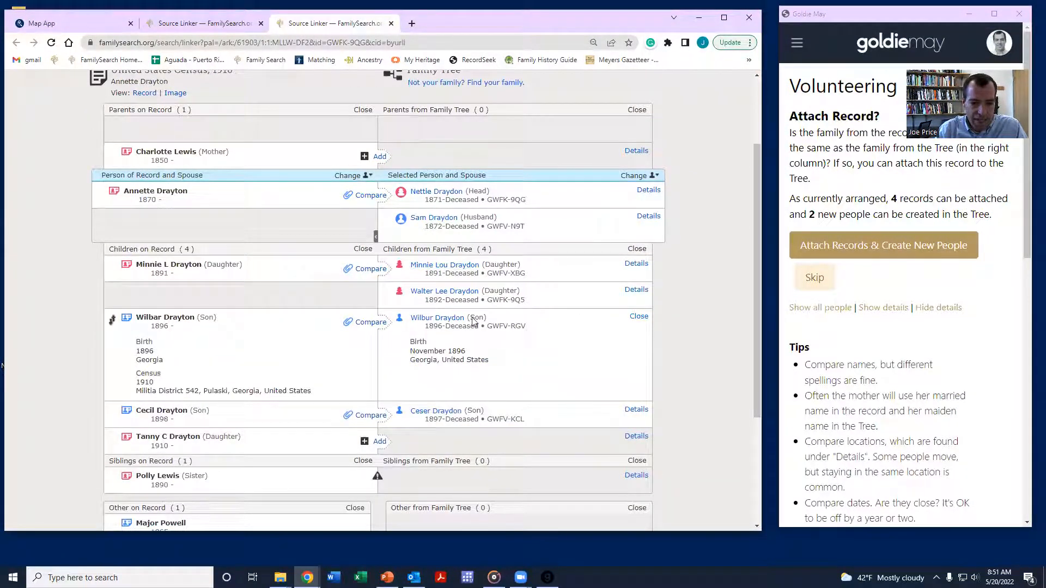
pyautogui.click(636, 264)
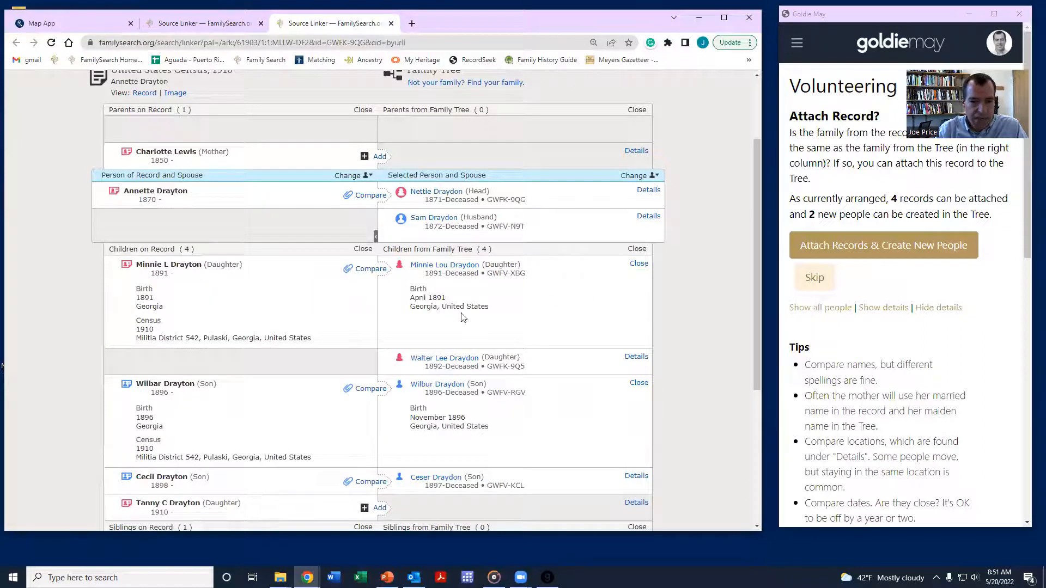
pyautogui.click(647, 191)
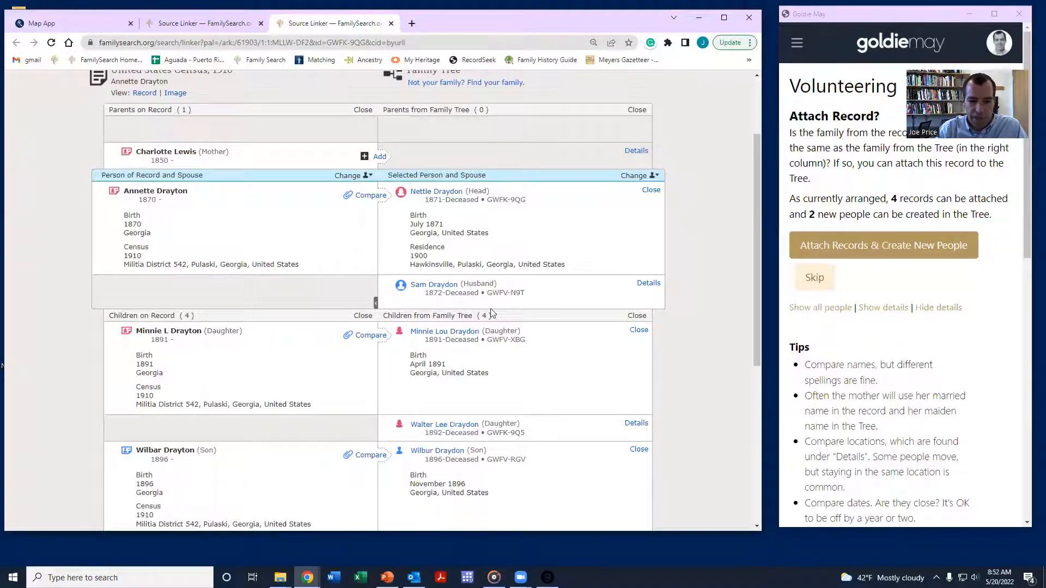
# - Attach the 1910 census records to the matched family members and create the missing people in the Tree
pyautogui.scroll(-4, 492, 313)
pyautogui.scroll(2, 481, 311)
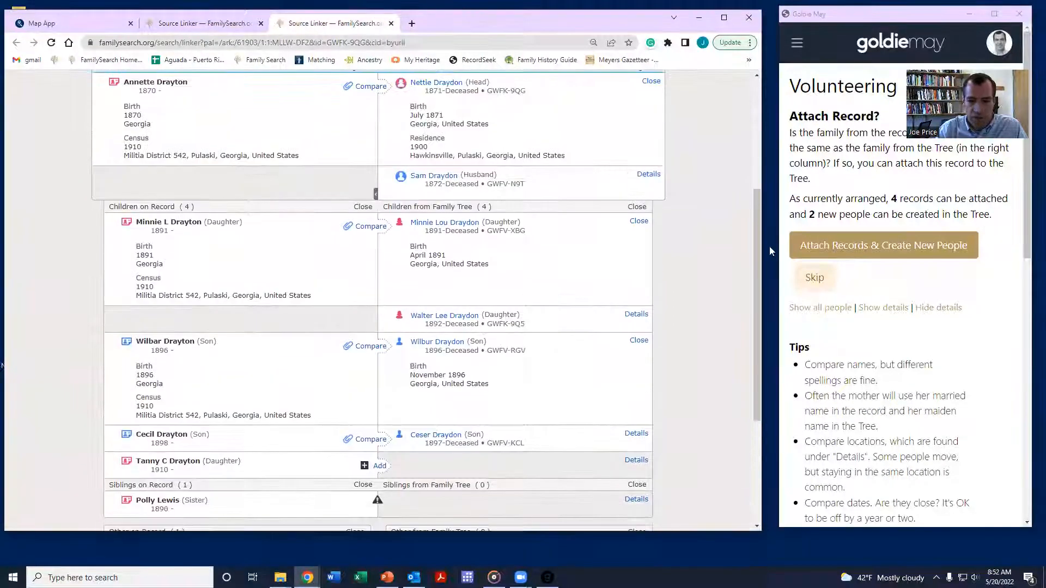
pyautogui.click(806, 247)
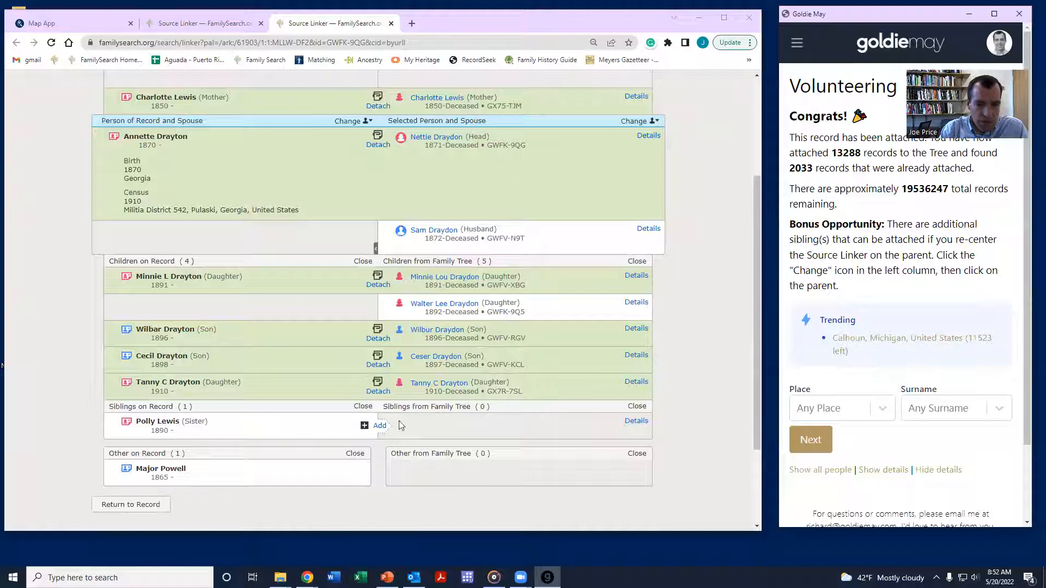
# - Re-center the Source Linker on the focus person's mother and create the remaining unmatched daughter, born 1890, in the Tree
pyautogui.scroll(1, 561, 346)
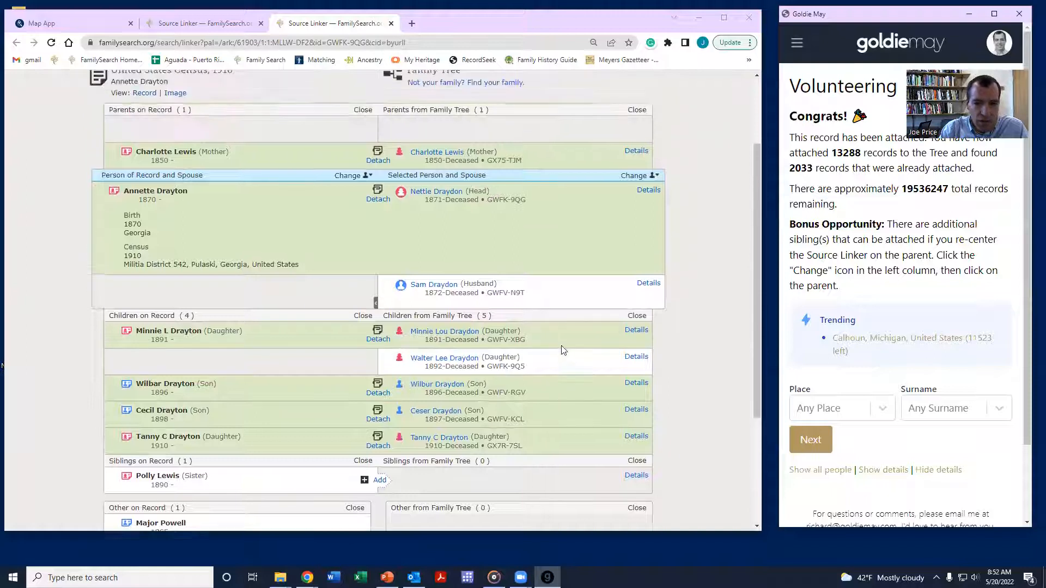
pyautogui.click(638, 176)
pyautogui.click(554, 267)
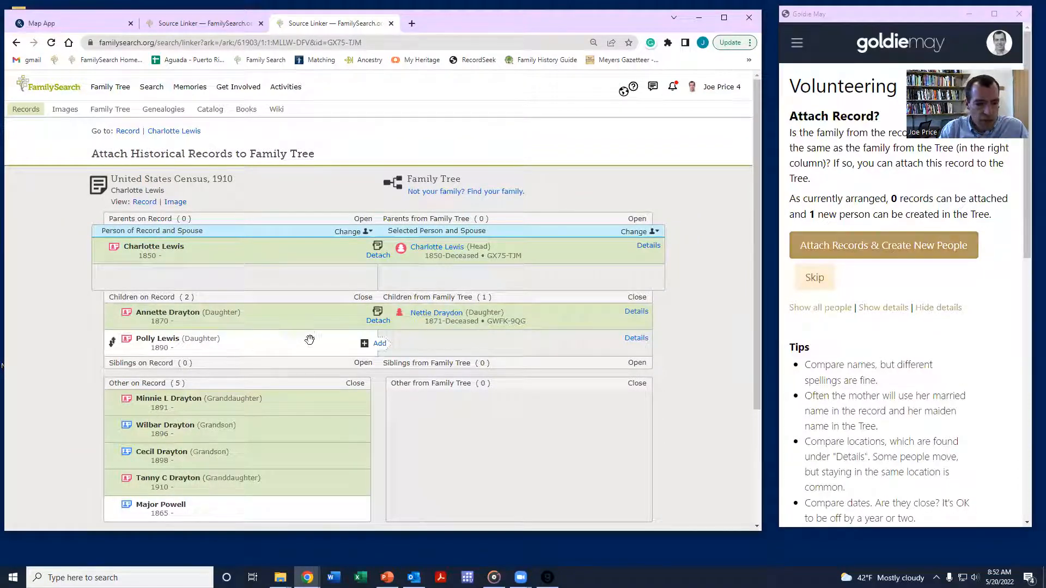
pyautogui.click(830, 250)
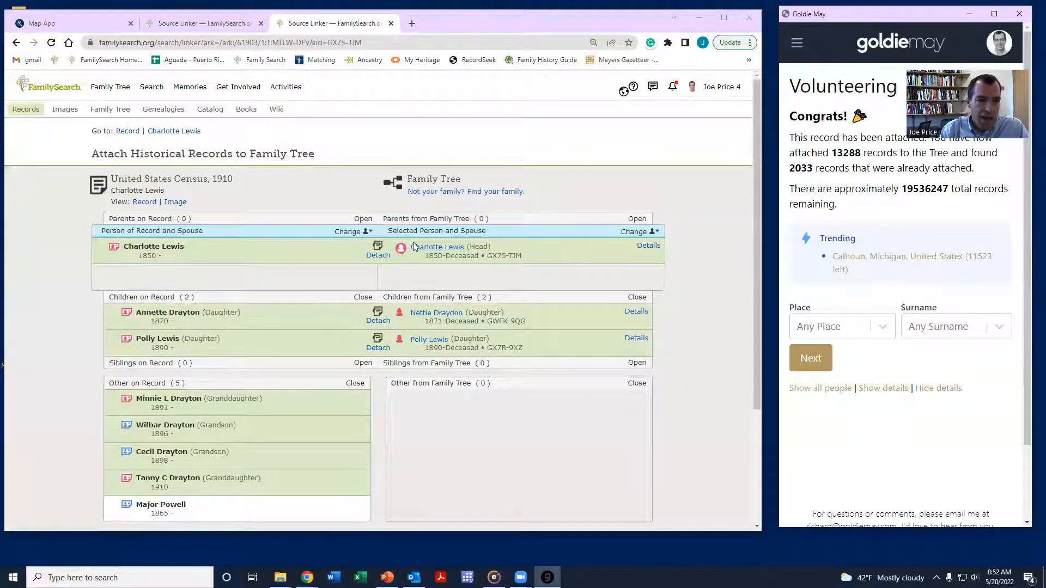
# - Examine the first opened hint, comparing the census family with the Tree family and the details of the sister born 1895
pyautogui.click(180, 24)
pyautogui.scroll(-1, 315, 295)
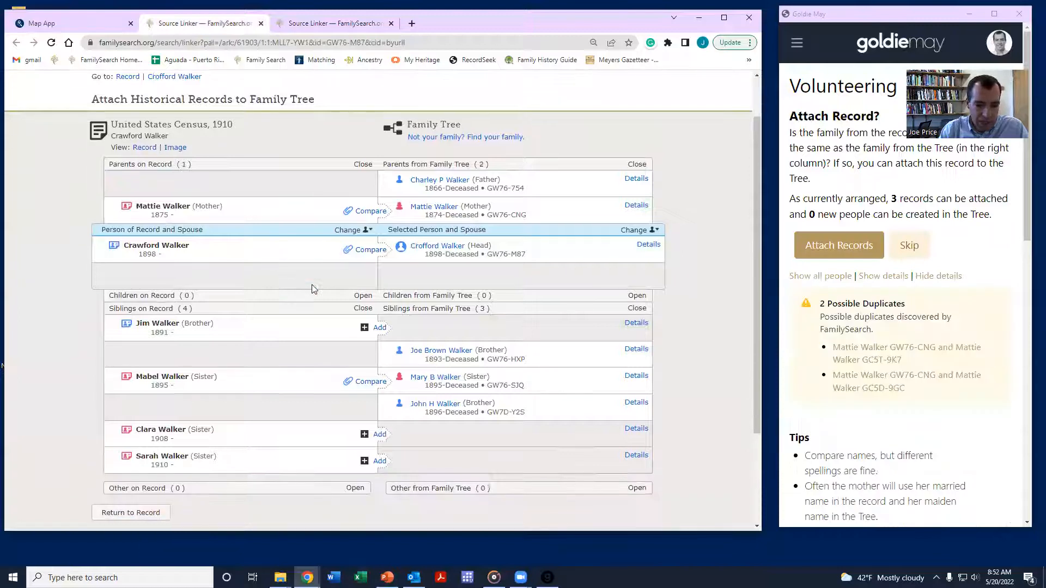
pyautogui.click(635, 376)
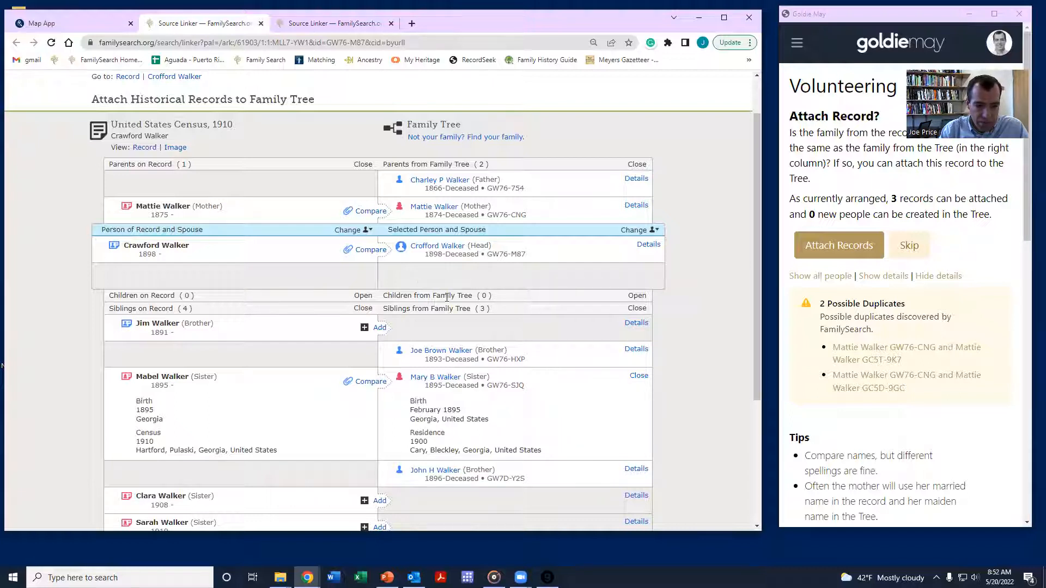
pyautogui.scroll(-2, 446, 299)
pyautogui.scroll(3, 446, 301)
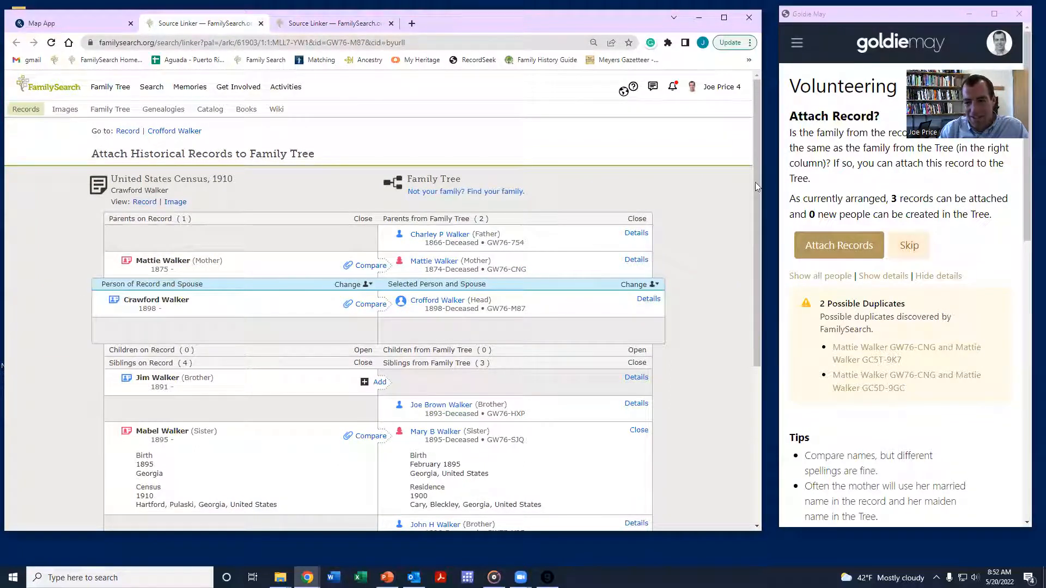
# - Detach the Map App tab into its own window and place it over the Source Linker window
pyautogui.click(74, 28)
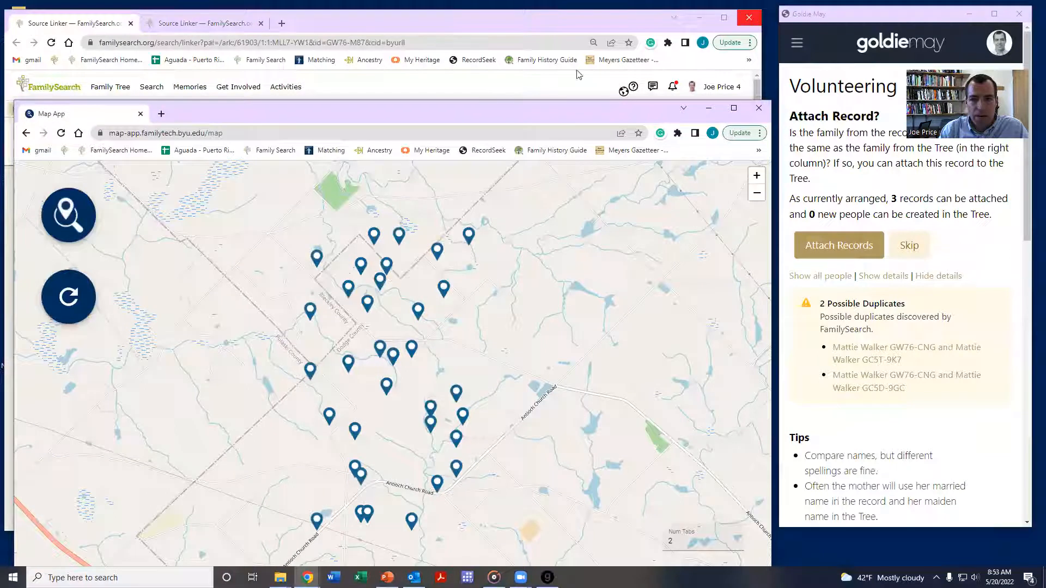
pyautogui.moveTo(399, 110); pyautogui.dragTo(392, 33)
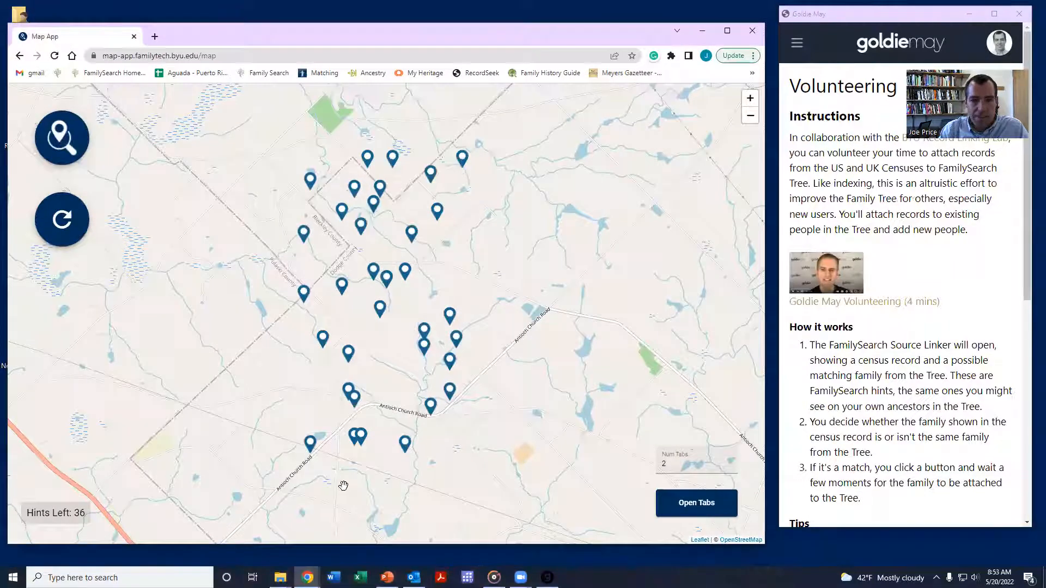